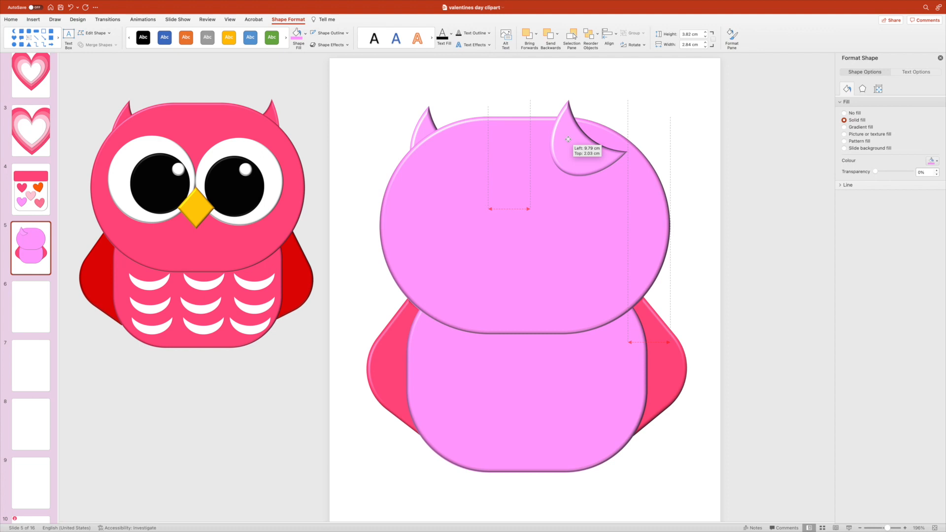
Step: Flip the second ear shape horizontally and position it at the head's upper right edge
left_click_drag(568, 140, 568, 140)
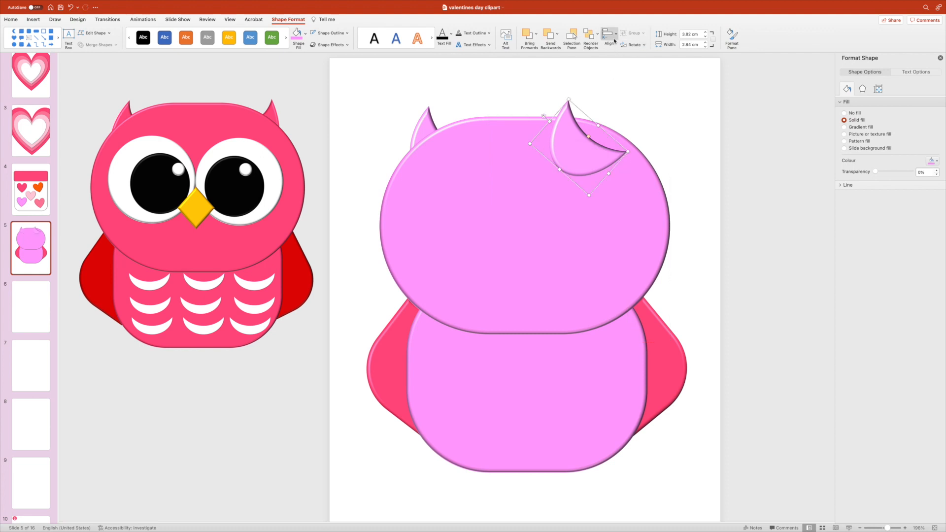
left_click(639, 45)
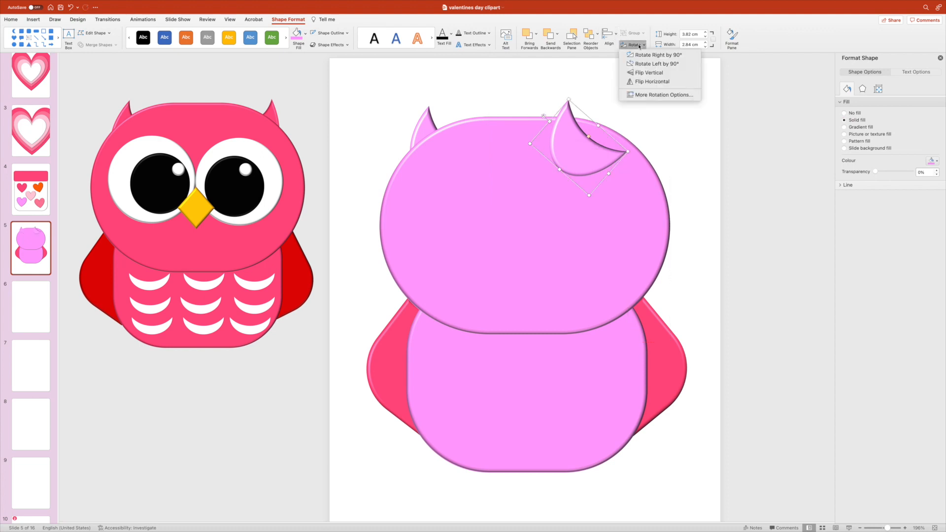
left_click(659, 85)
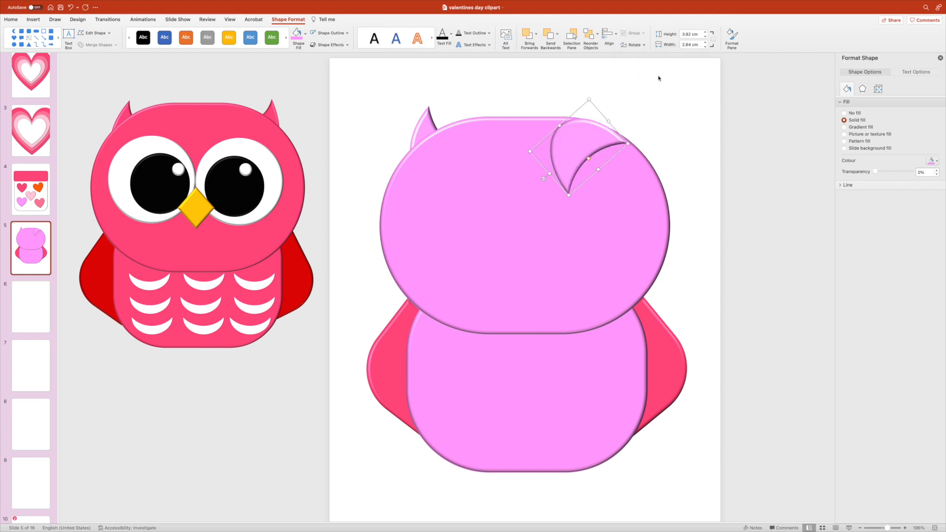
left_click(635, 45)
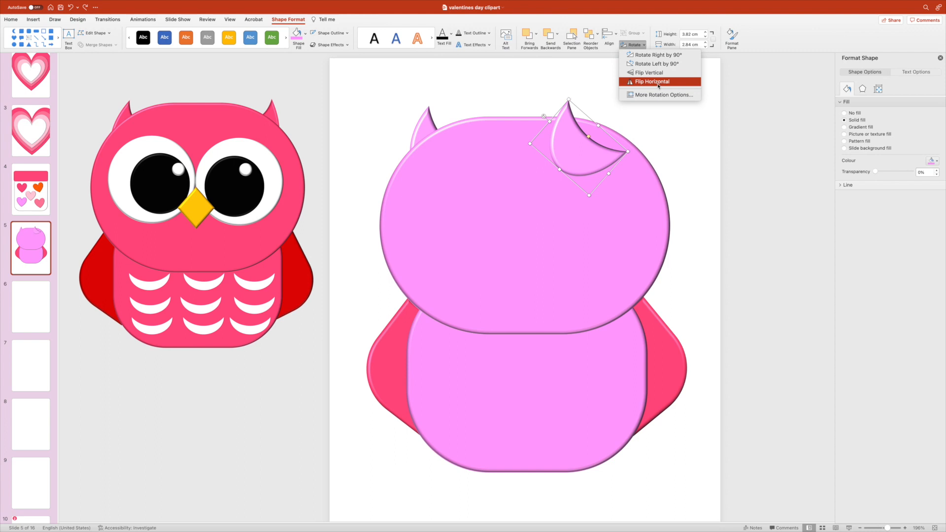
left_click(657, 82)
left_click_drag(588, 144, 600, 145)
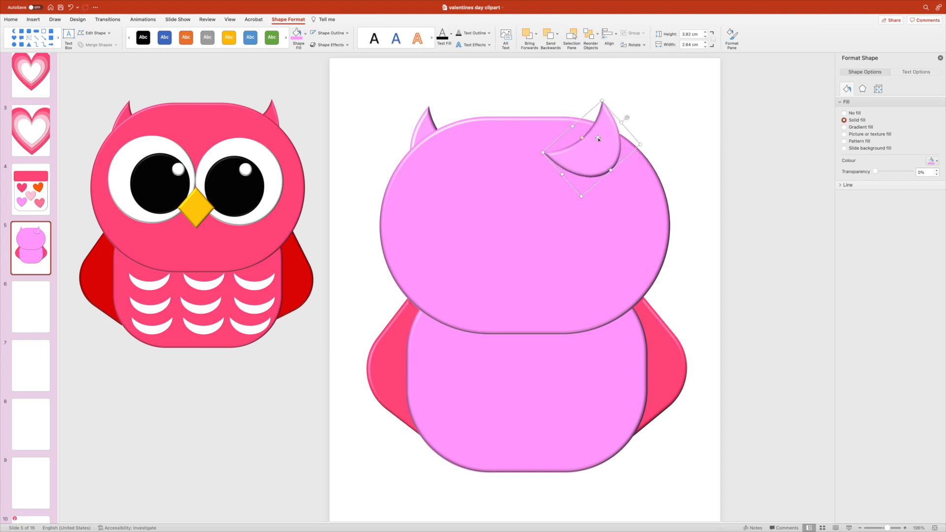
Step: Send the right ear to the back so it sits behind the owl's head
right_click(598, 137)
mouse_move(655, 211)
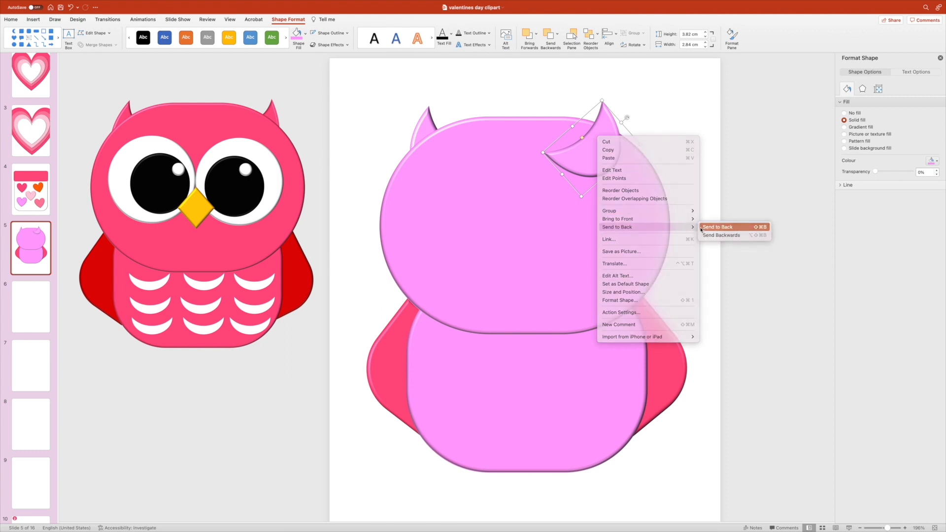
left_click(697, 227)
left_click(697, 229)
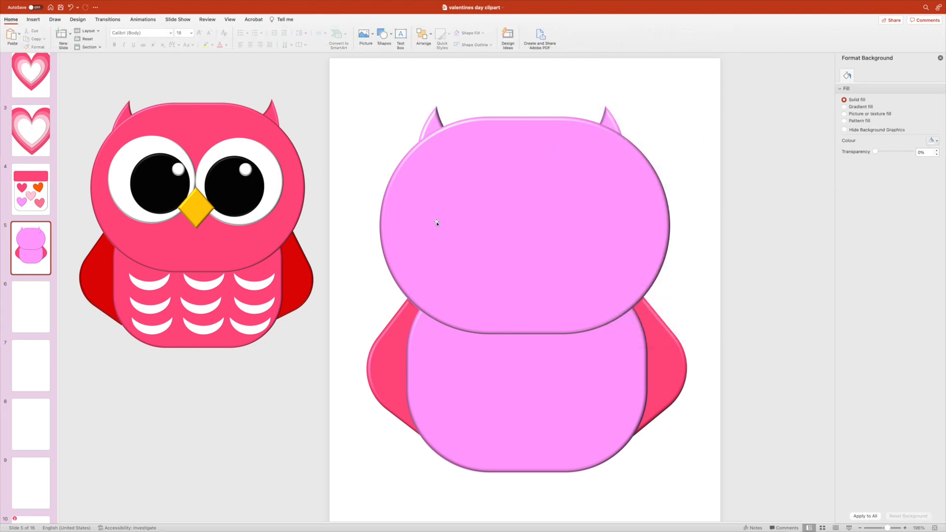
Step: Draw an oval about 4.78 cm high and 4.75 cm wide on the left half of the owl's face
left_click(33, 19)
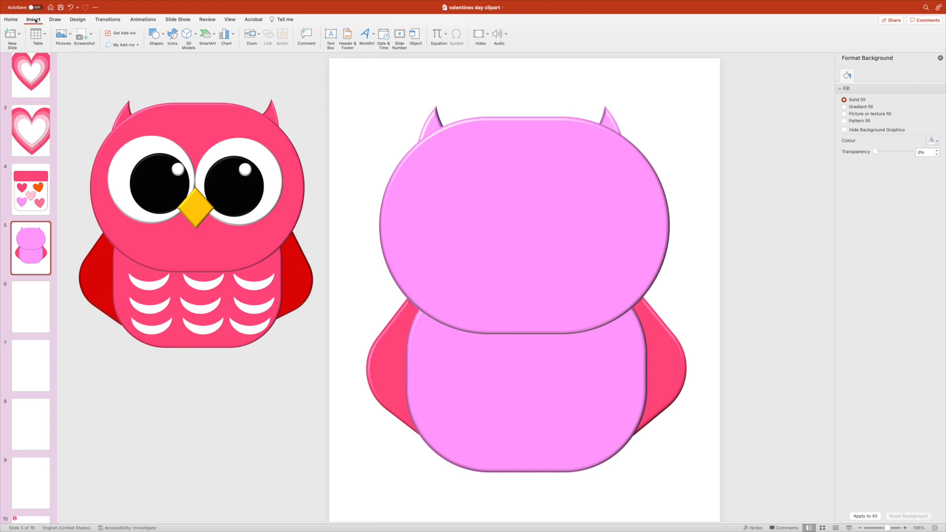
left_click(152, 33)
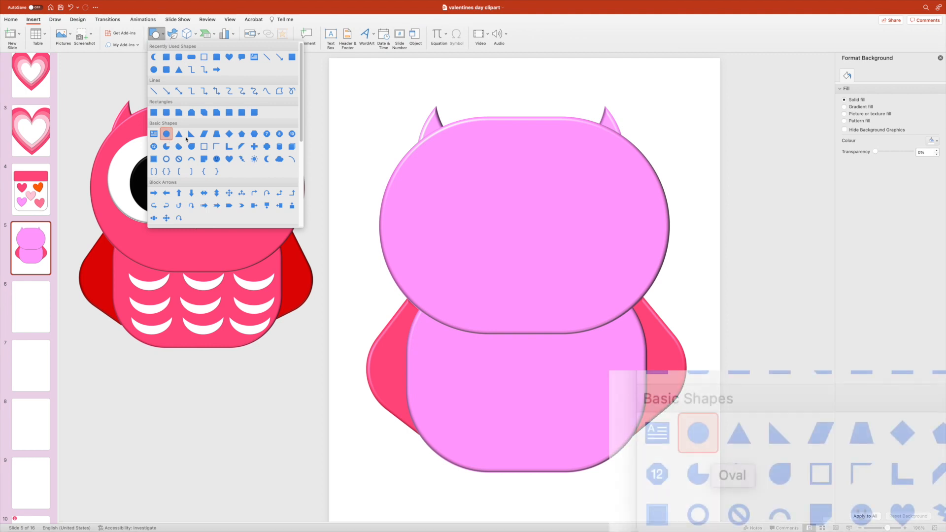
left_click(167, 136)
left_click_drag(423, 163, 521, 263)
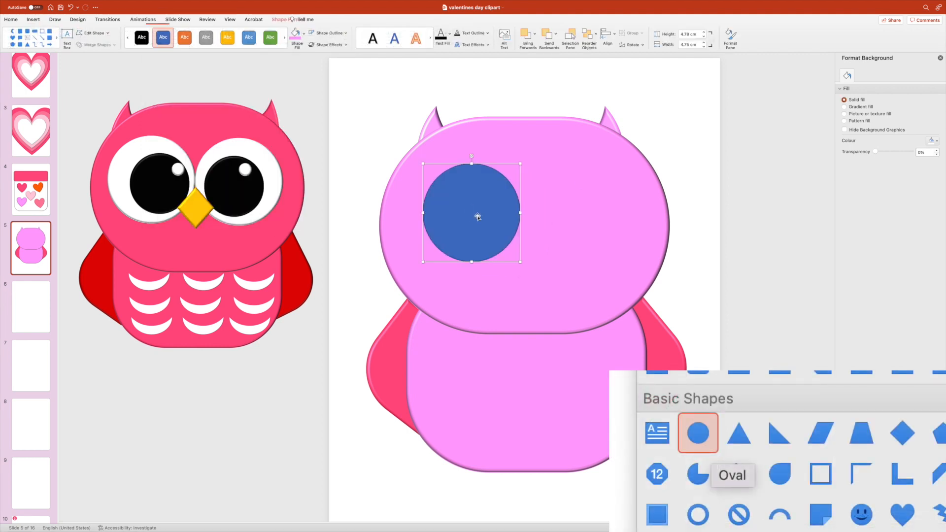
left_click_drag(485, 224, 487, 226)
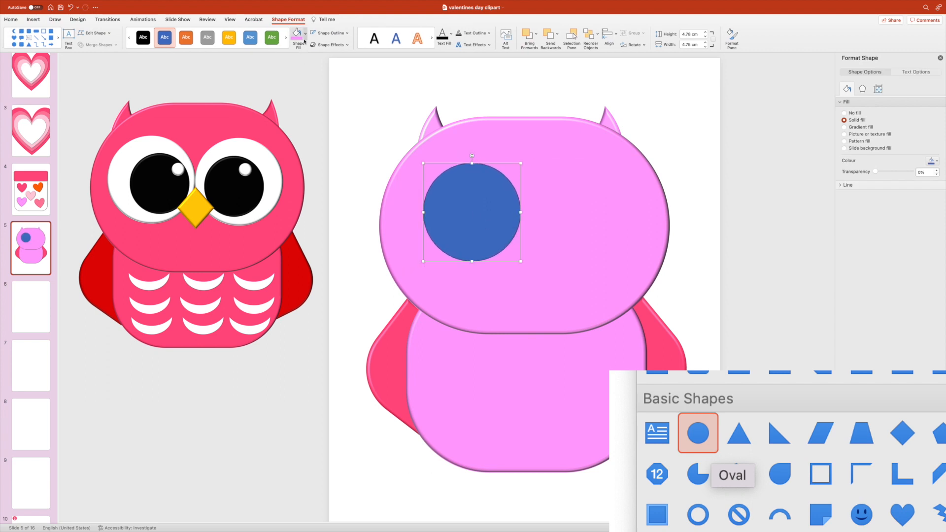
Step: Fill the eye circle white, remove its outline and apply the first bevel preset
left_click(306, 33)
left_click(295, 69)
left_click(347, 34)
left_click(332, 47)
left_click(344, 45)
mouse_move(355, 103)
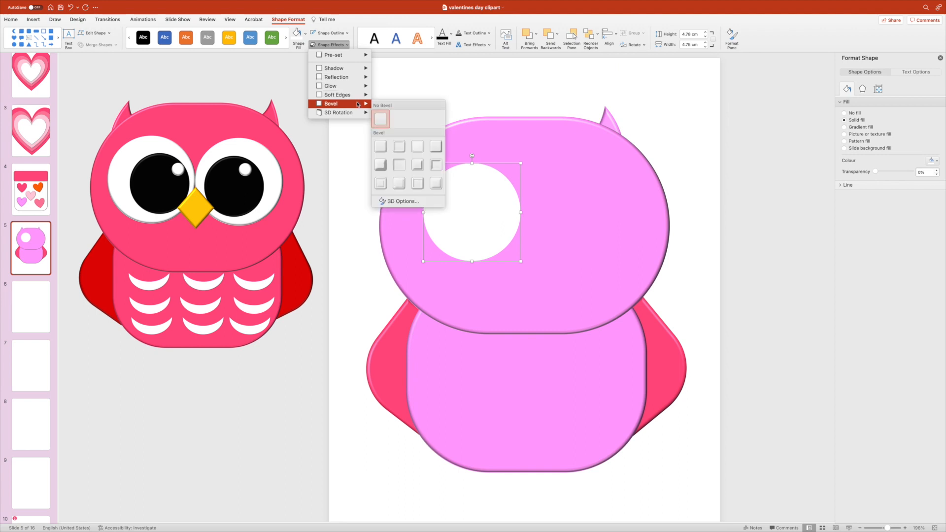
left_click(381, 146)
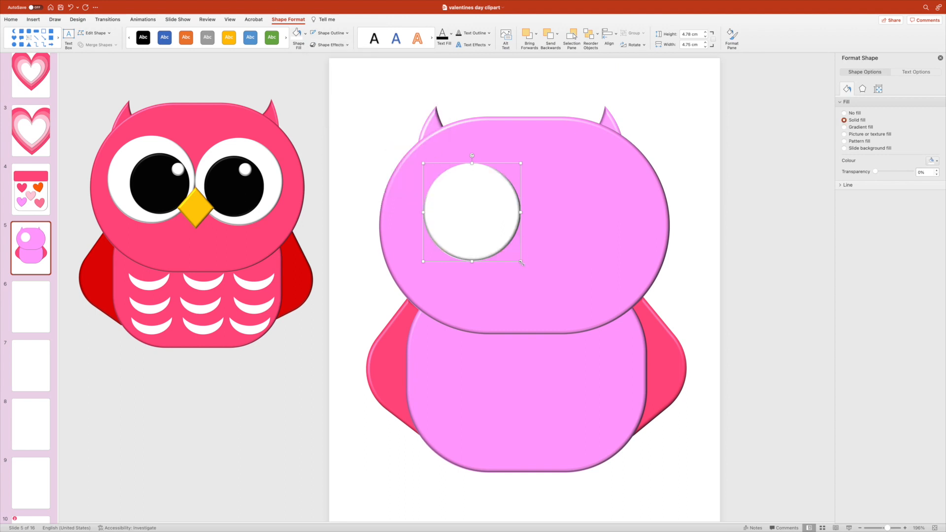
Step: Enlarge the white eye to about 5.48 × 5.44 cm and place a copy beside it as the right eye
left_click_drag(520, 262, 533, 273)
left_click_drag(503, 238, 488, 224)
left_click(584, 222)
left_click_drag(584, 222, 581, 221)
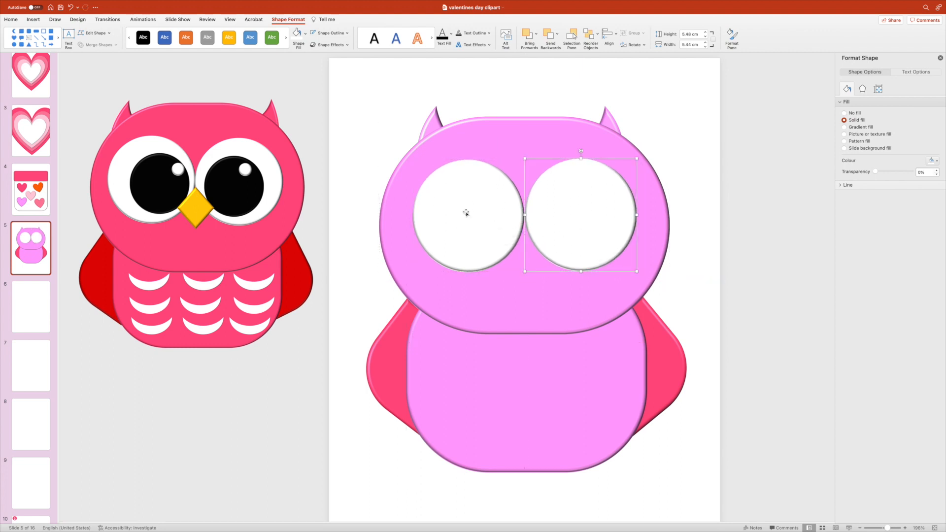
Step: Duplicate the left white eye circle and fill the copy black for a pupil
left_click(497, 219)
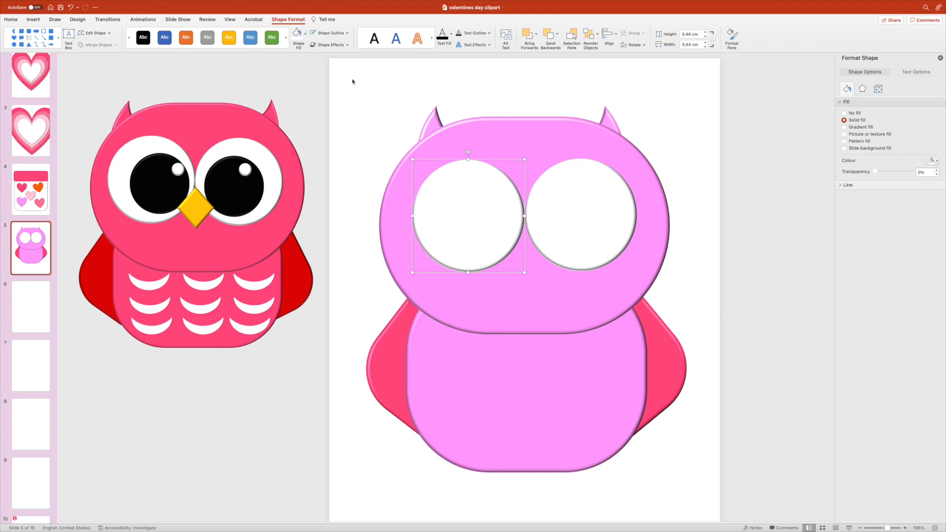
left_click(306, 35)
left_click(296, 69)
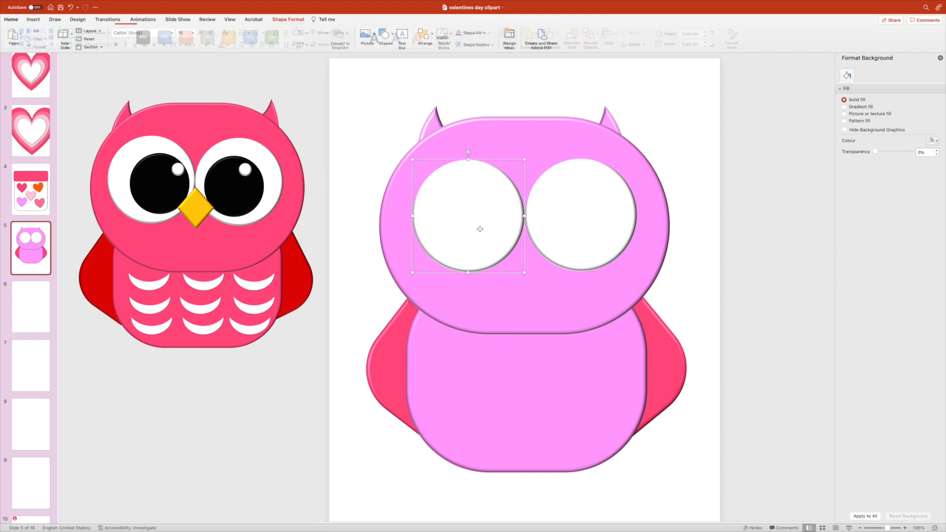
left_click_drag(482, 229, 488, 260)
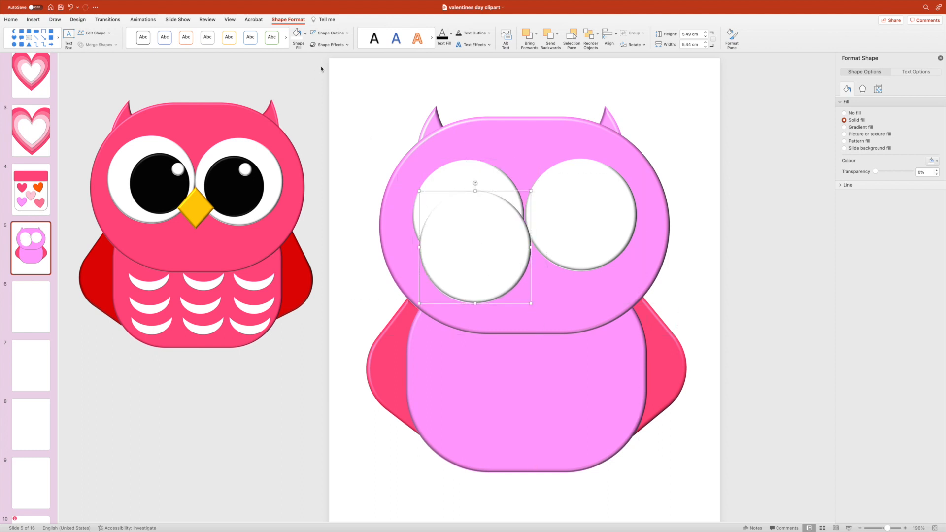
left_click(305, 33)
left_click(303, 69)
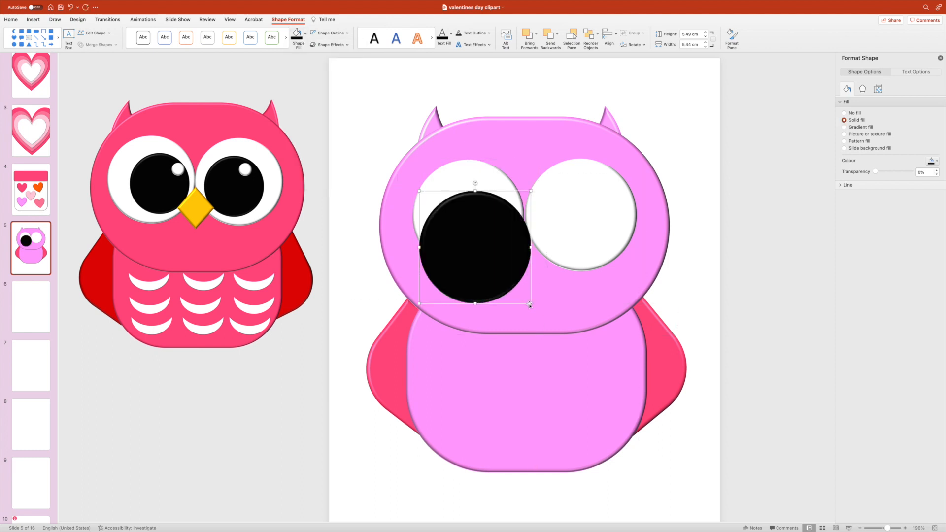
Step: Shrink the black pupil to about 3.81 × 3.96 cm inside the left eye and place a copy in the right eye
left_click_drag(531, 304, 495, 267)
left_click_drag(465, 239, 490, 237)
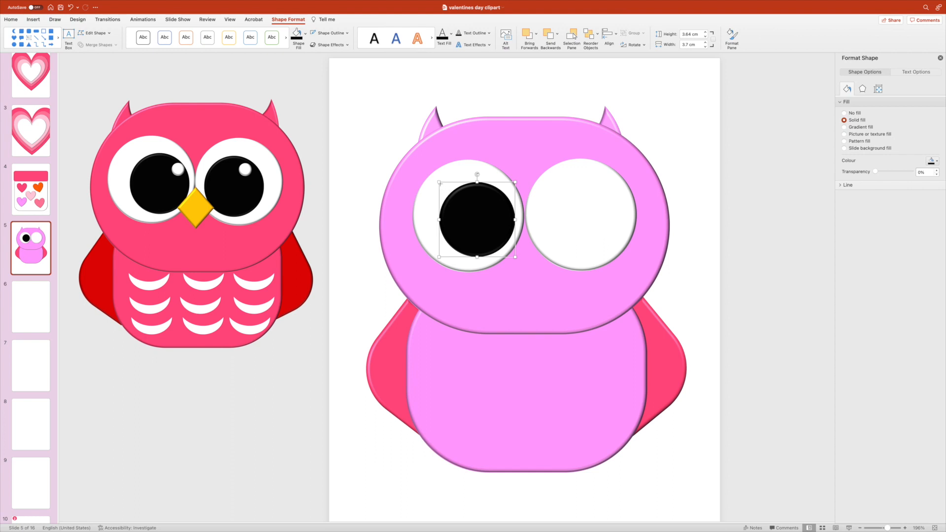
left_click_drag(440, 183, 433, 178)
left_click_drag(486, 221, 594, 228)
left_click(749, 225)
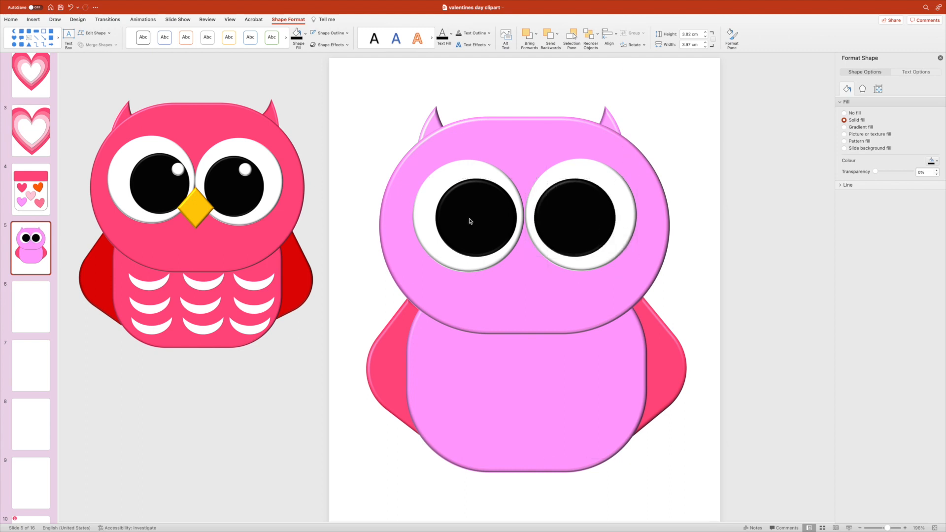
Step: Duplicate the left pupil and shrink the copy to a highlight about 0.69 × 0.73 cm at the pupil's upper right
left_click(469, 219)
key("super+d")
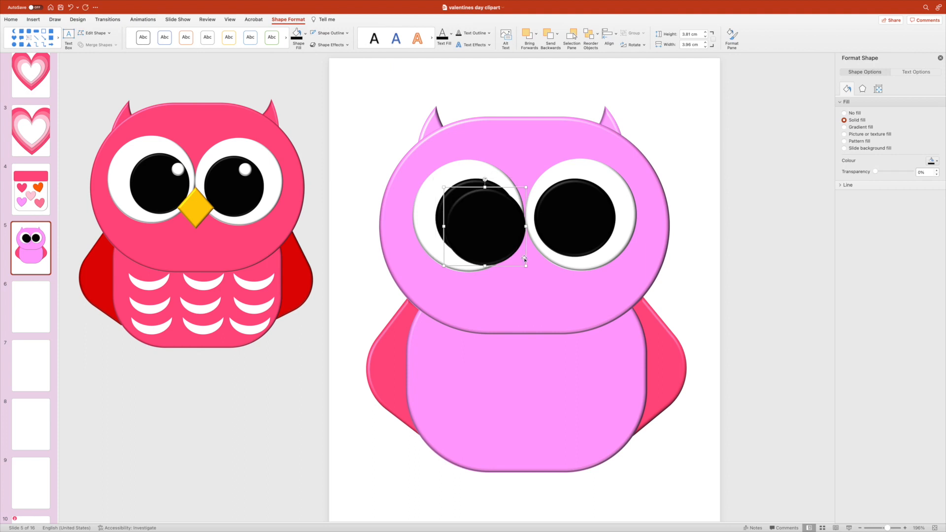
left_click_drag(526, 266, 487, 193)
Step: Fill the small highlight white without an outline and place a copy of it on the right pupil
left_click(306, 33)
left_click(298, 71)
left_click(347, 33)
left_click(327, 49)
left_click_drag(493, 196, 596, 197)
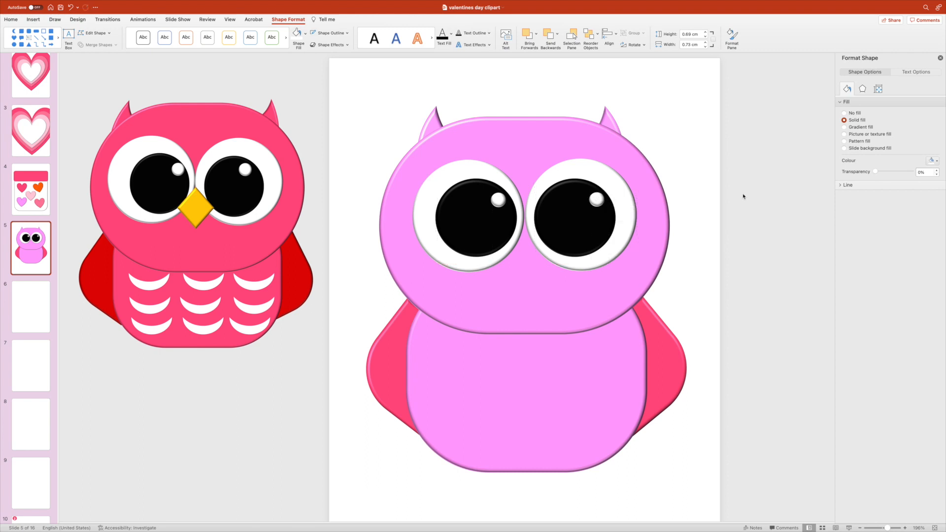
left_click(371, 175)
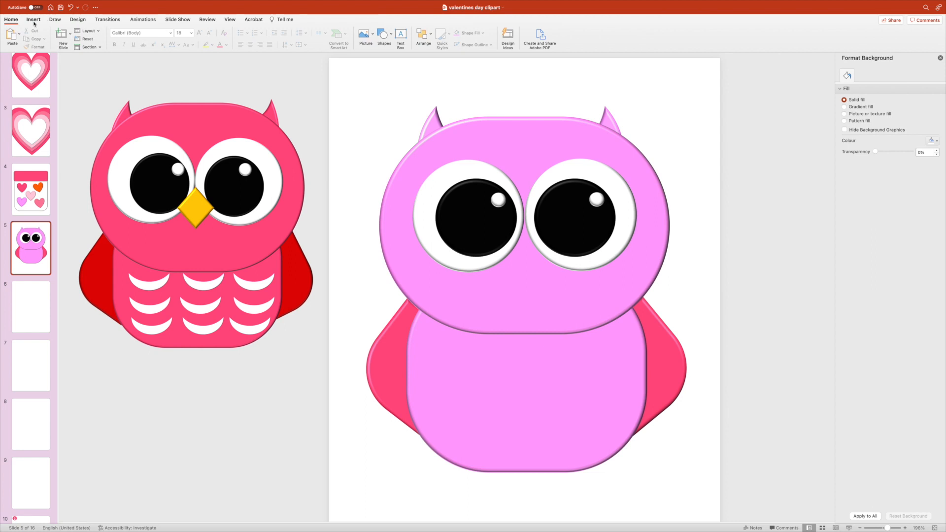
Step: Draw a diamond about 2.77 cm high and 2.34 cm wide between the eyes as the beak
left_click(34, 20)
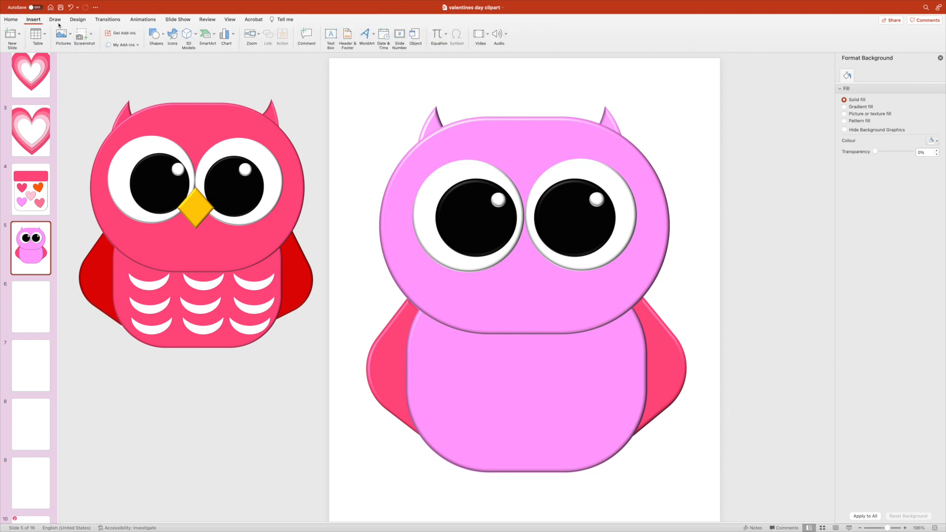
left_click(156, 34)
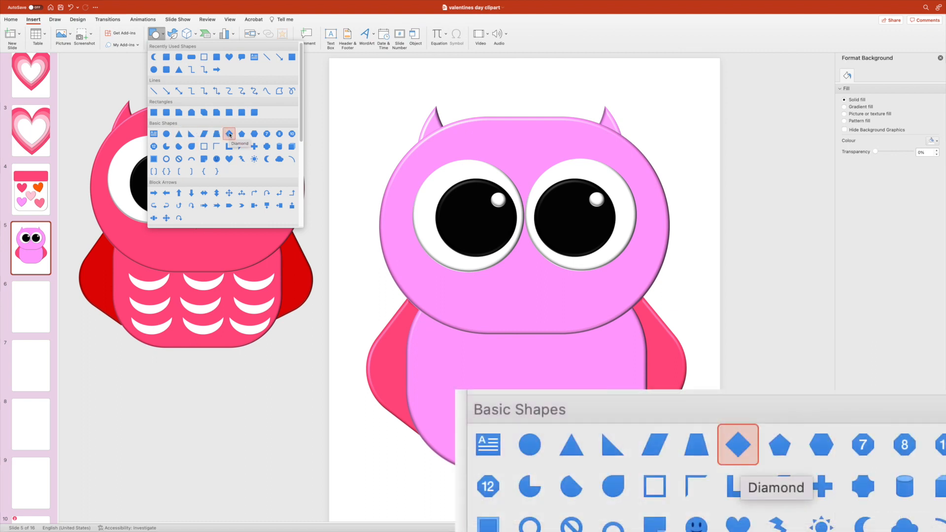
left_click(229, 134)
mouse_move(516, 217)
left_mouse_down()
mouse_move(557, 268)
mouse_move(542, 257)
mouse_move(526, 266)
mouse_move(548, 266)
mouse_move(585, 326)
mouse_move(529, 247)
left_mouse_up()
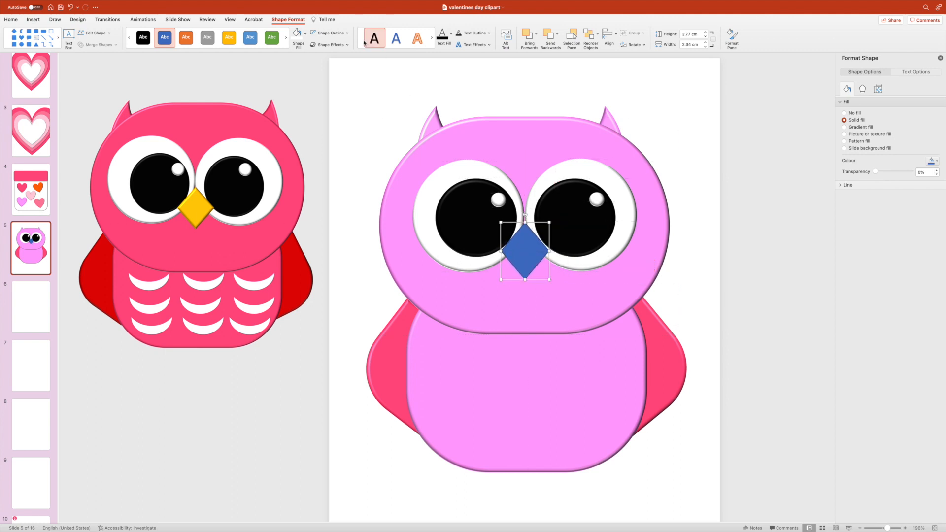
Step: Fill the beak with standard orange, remove its outline and apply the first bevel preset
left_click(306, 35)
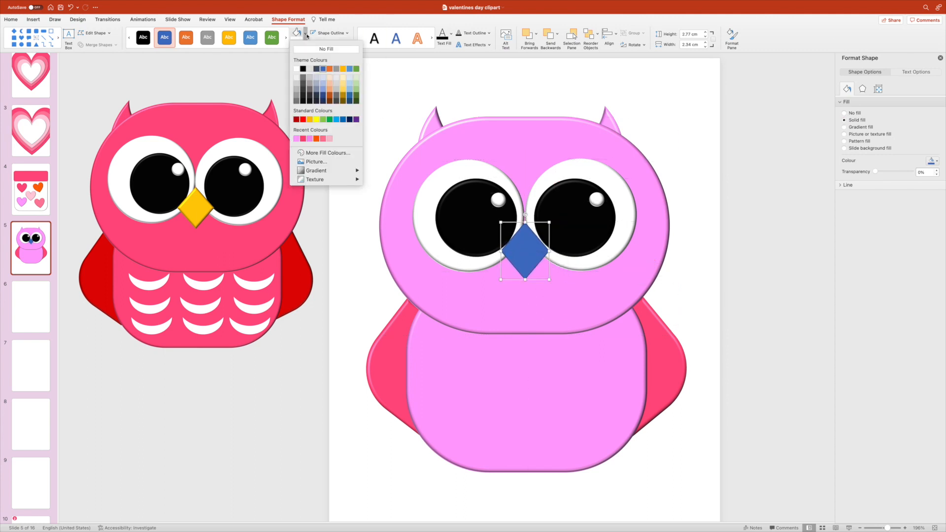
left_click(311, 120)
left_click(347, 33)
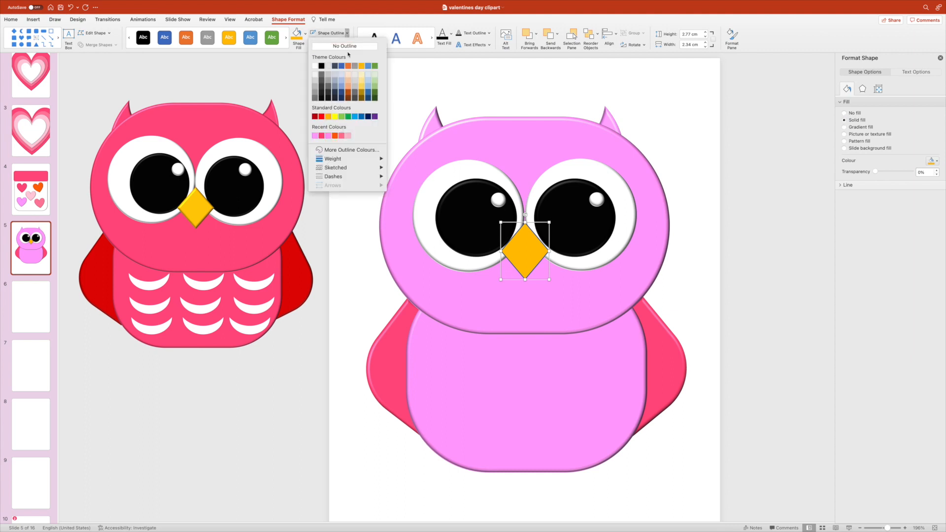
left_click(348, 46)
left_click(331, 45)
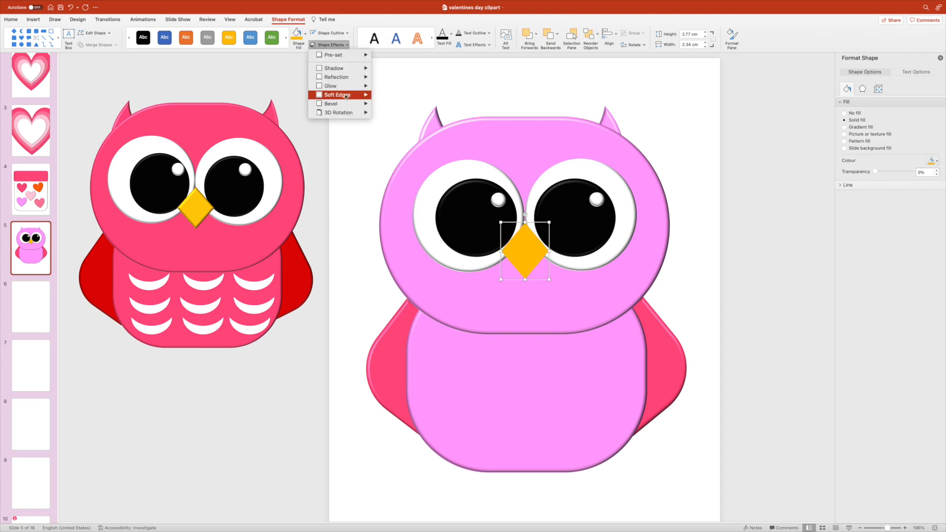
mouse_move(345, 103)
left_click(384, 143)
left_click(644, 147)
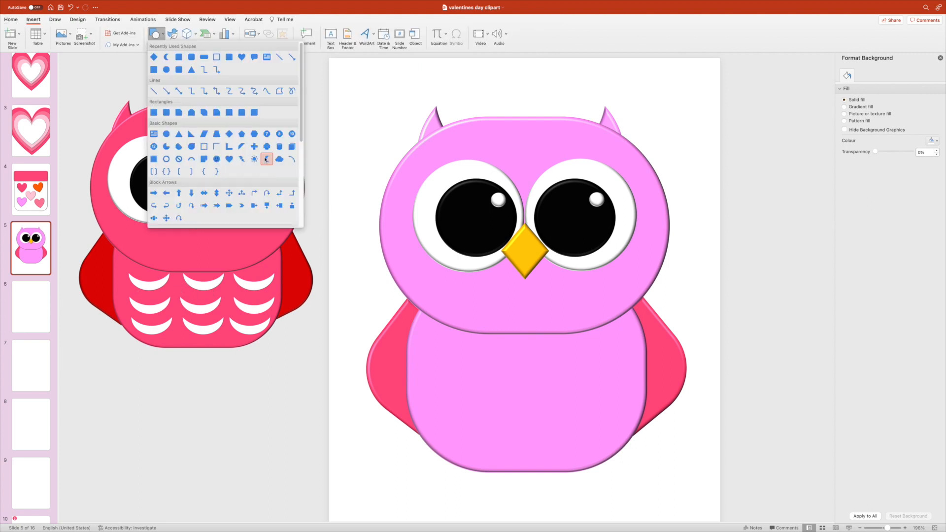
Step: Draw a moon shape about 3.46 × 1.35 cm, rotate it with the tips pointing up and place it on the upper left chest
left_click(266, 159)
left_click_drag(446, 317, 492, 378)
left_click_drag(468, 310, 422, 352)
mouse_move(490, 359)
left_mouse_down()
mouse_move(502, 359)
mouse_move(467, 350)
mouse_move(465, 368)
mouse_move(474, 359)
left_mouse_up()
Step: Fill the chest crescent white, remove its outline and apply the first bevel preset
left_click(305, 33)
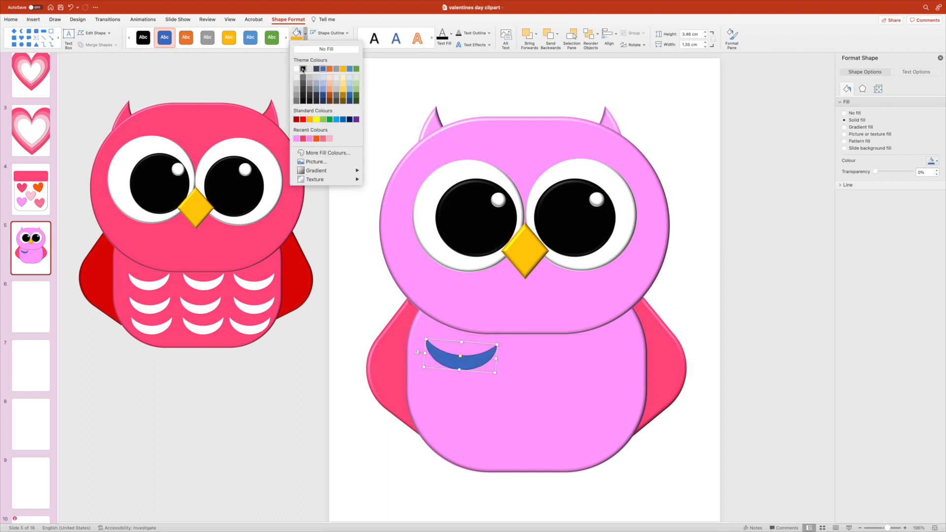
left_click(297, 69)
left_click(335, 33)
left_click(340, 130)
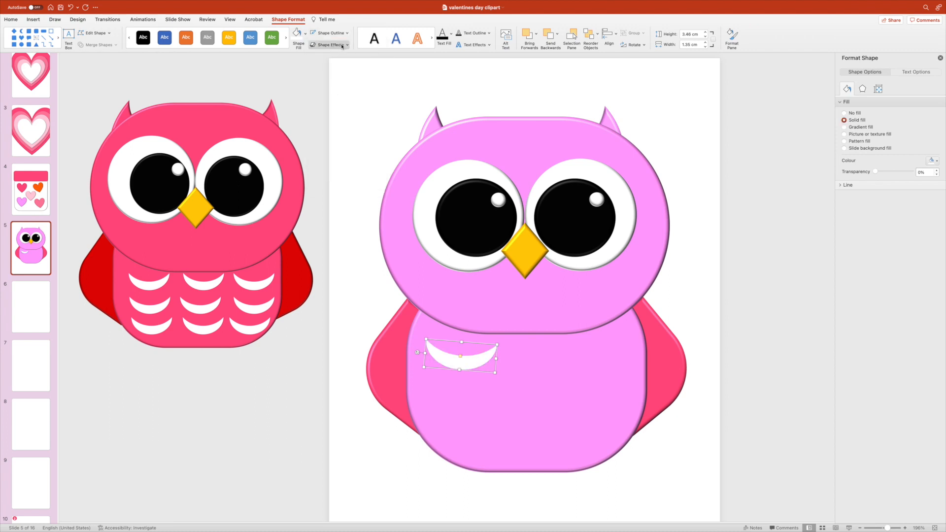
left_click(347, 46)
mouse_move(343, 104)
left_click(387, 148)
left_click(329, 135)
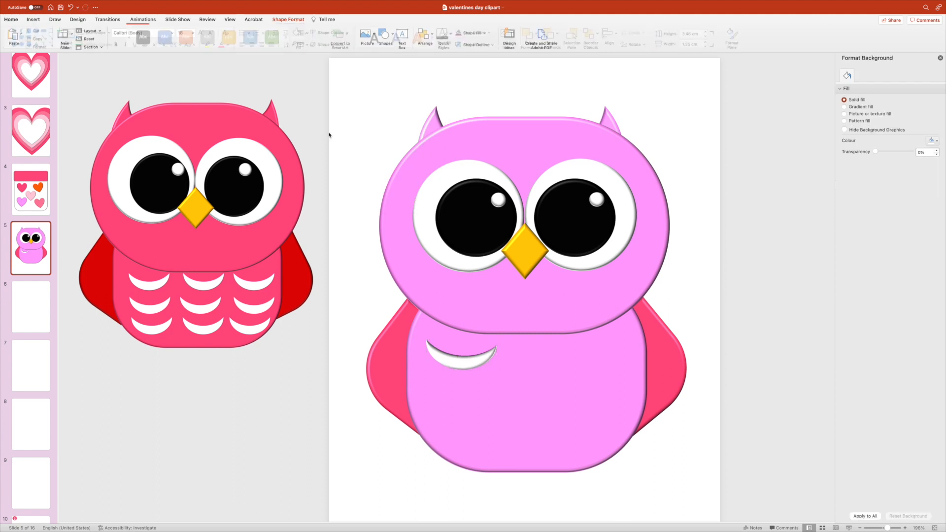
Step: Copy the white crescent twice and arrange the three in a row across the owl's upper chest
left_click(473, 364)
left_click_drag(478, 364, 548, 366)
left_click_drag(491, 357, 535, 363)
key("super+d")
left_click_drag(462, 365, 463, 362)
left_click_drag(548, 365, 477, 386)
key("super+d")
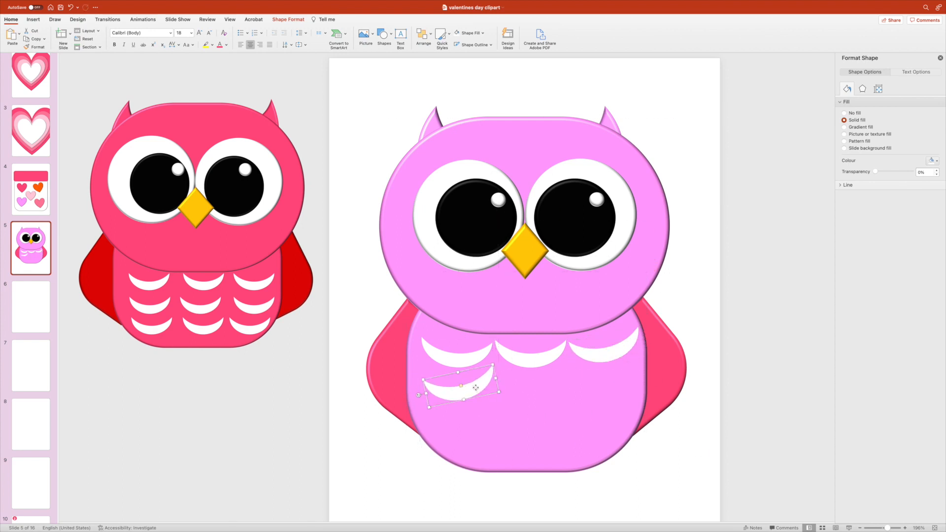
key("BackSpace")
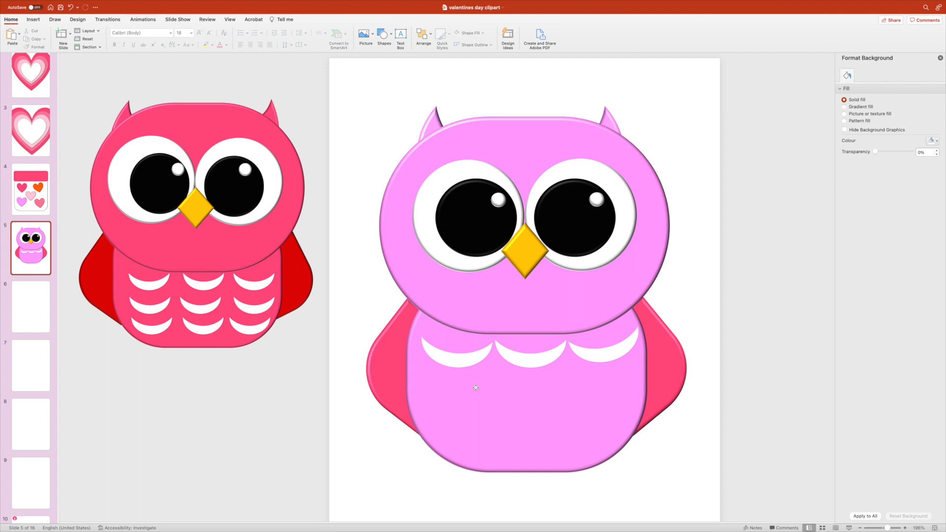
Step: Duplicate the row of three white crescents twice and place the copies below it, making three rows on the owl's chest
left_click(462, 356)
left_click(534, 360, "shift")
left_click(618, 356, "shift")
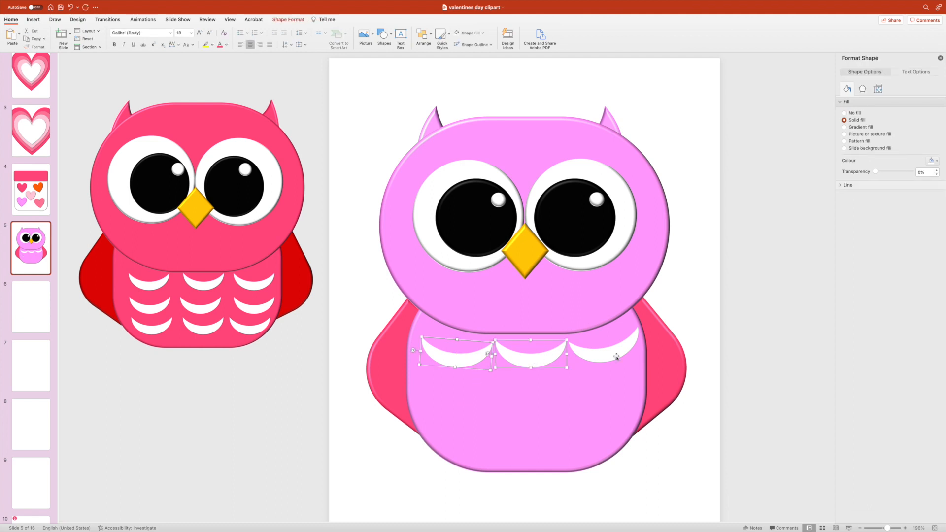
left_click_drag(610, 353, 624, 378)
key("super+d")
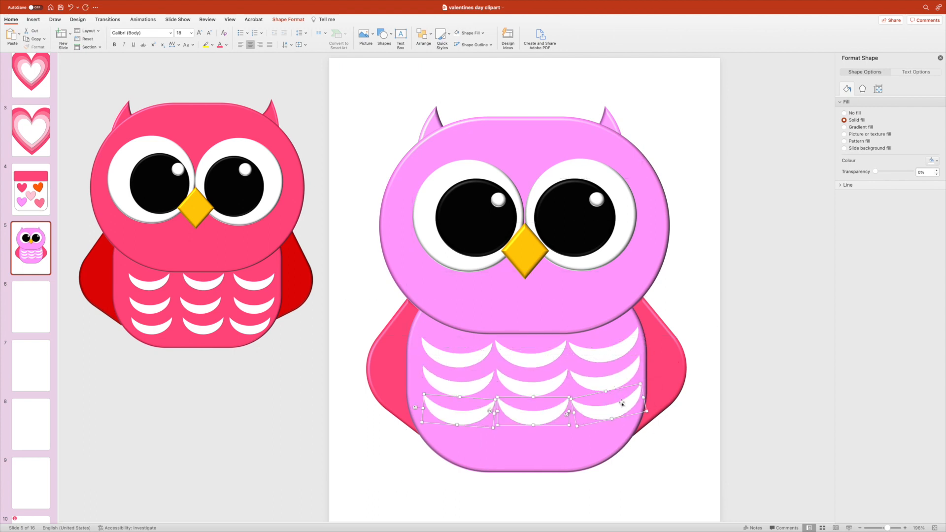
Step: Try a fourth row of three crescents on the owl's lower chest and delete it
key("super+d")
left_click_drag(617, 436, 614, 433)
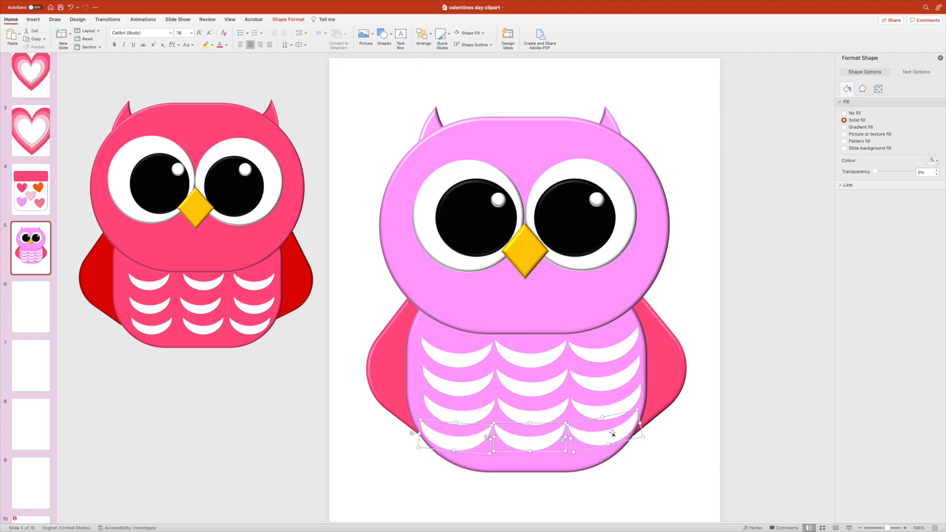
key("Delete")
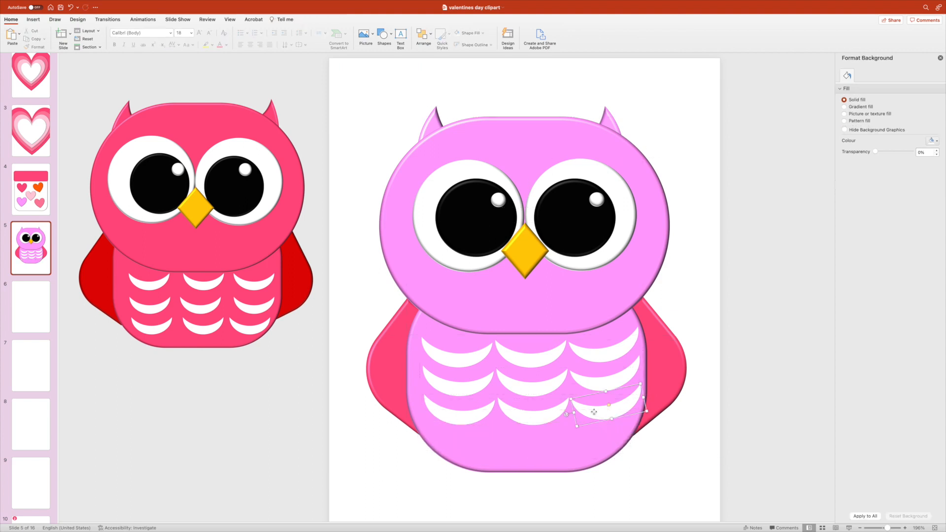
Step: Select the three crescents in the bottom row and move them slightly down to widen the gap above
left_click(594, 412)
left_click(528, 419, "shift")
left_click(473, 416, "shift")
left_click_drag(611, 418, 610, 432)
Step: Move the three crescents of the middle row slightly down so the three chest rows are evenly spaced
left_click(465, 386)
left_click(520, 386, "shift")
left_click(607, 389, "shift")
left_click_drag(608, 389, 628, 400)
left_click(768, 393)
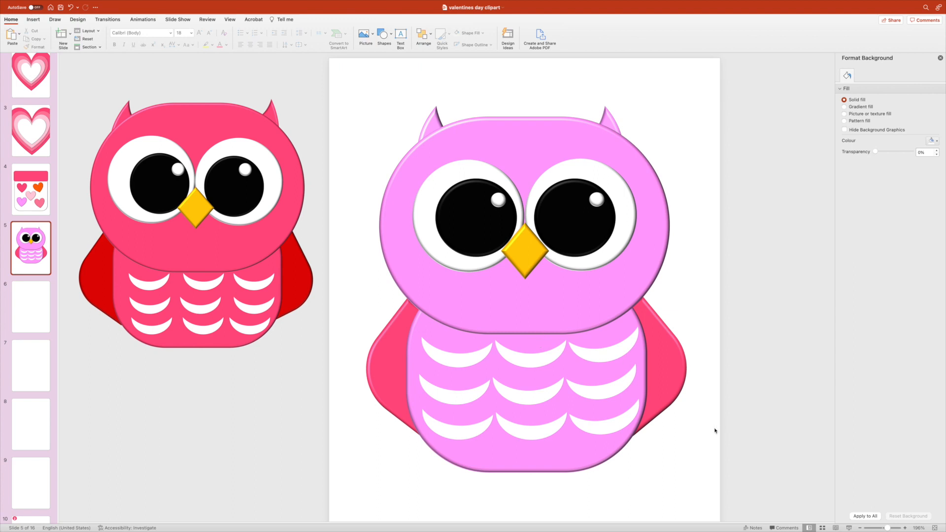
Step: Try pattern fills on the owl's right-hand wing and return it to the solid fill
left_click(663, 340)
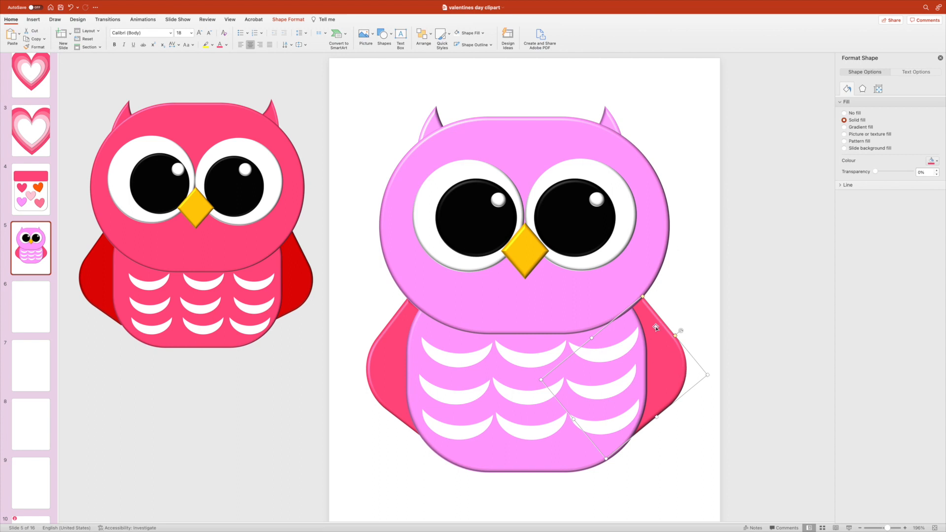
left_click(844, 142)
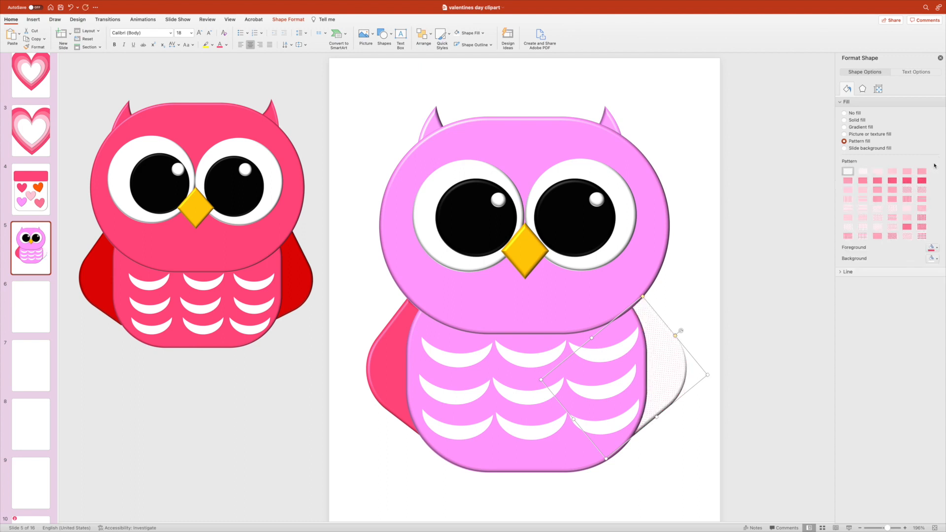
left_click(922, 226)
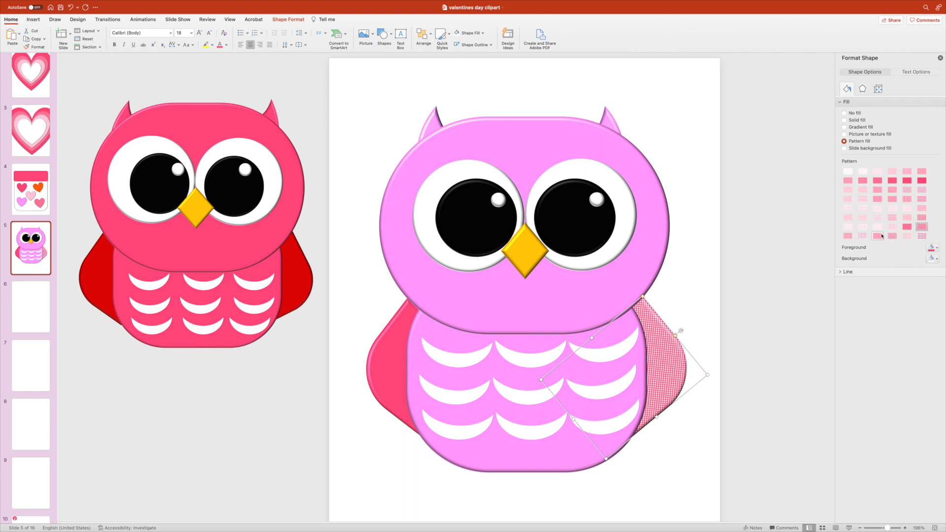
left_click(921, 181)
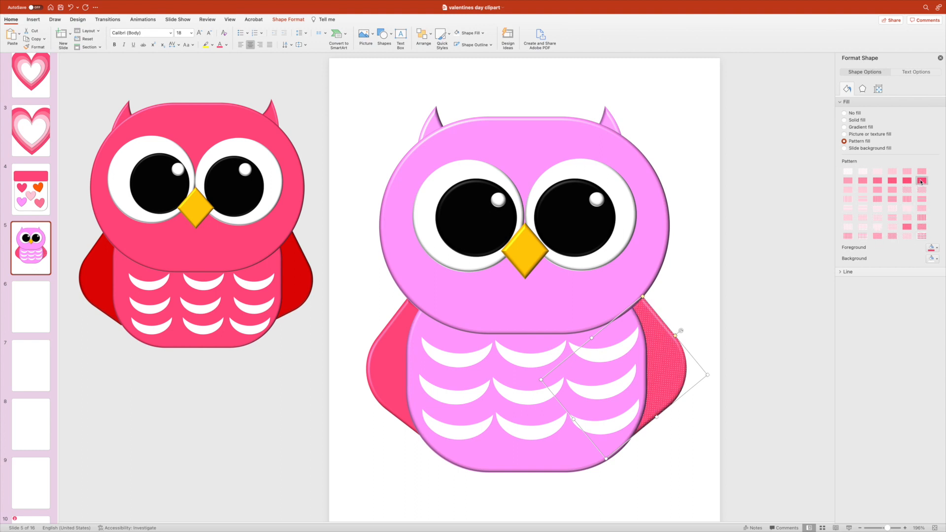
left_click(767, 298)
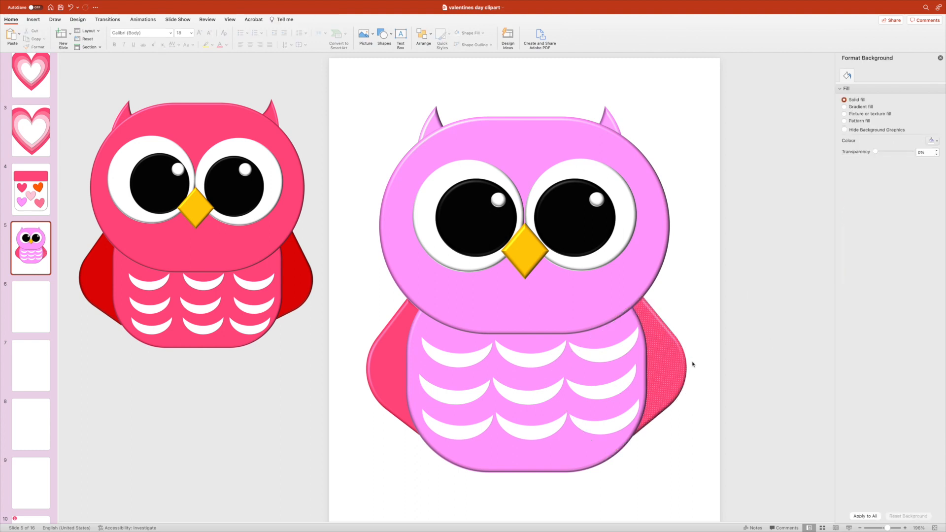
key("super+z")
Step: Group all shapes of the new owl into one object and shift it slightly up and to the right on the slide
left_click(760, 333)
left_click_drag(771, 496, 318, 70)
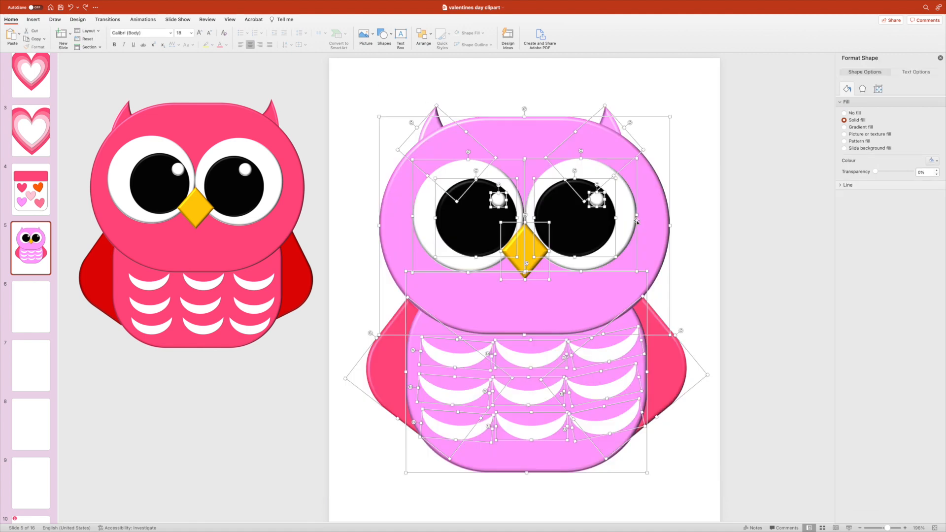
right_click(653, 220)
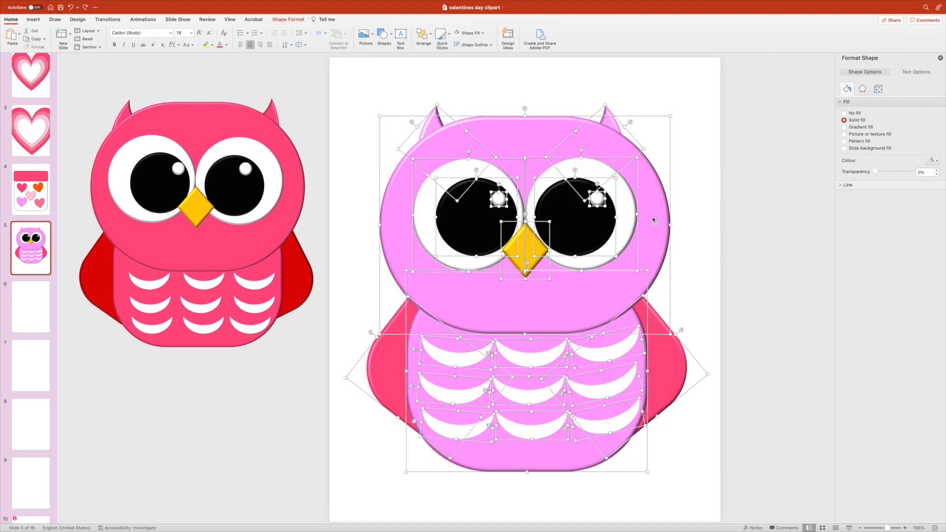
mouse_move(700, 248)
left_click(765, 253)
left_click_drag(523, 317, 545, 302)
Step: Save the grouped owl as a picture
right_click(585, 281)
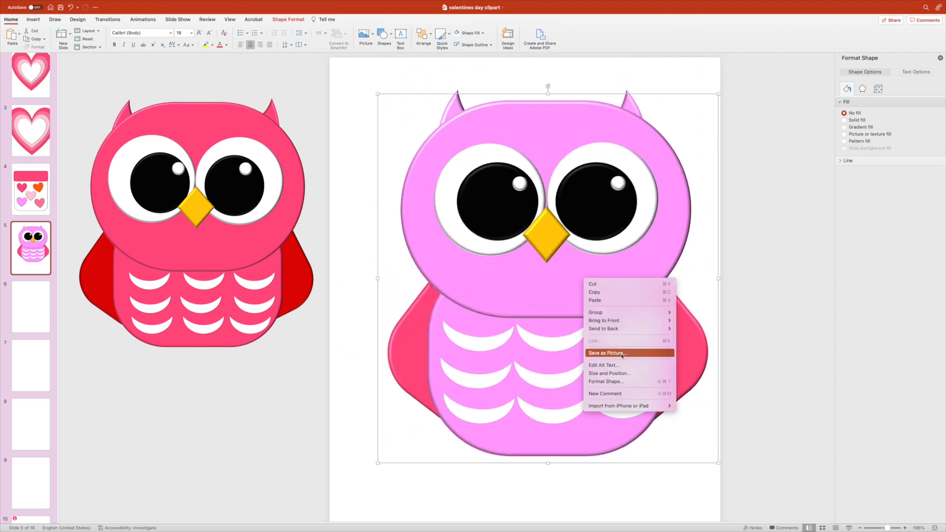